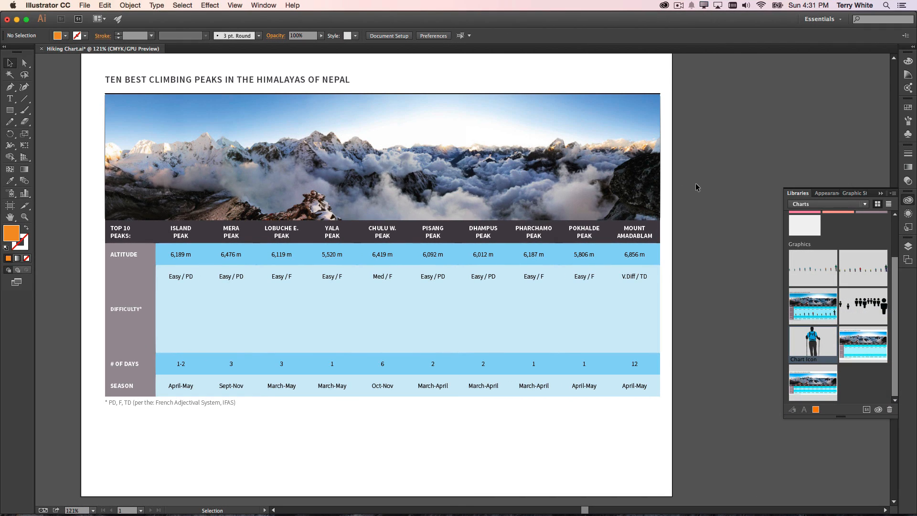
# Step: Check the Creative Cloud Charts option under Technology Previews in the preferences and leave without changing anything
pyautogui.press('super+k')
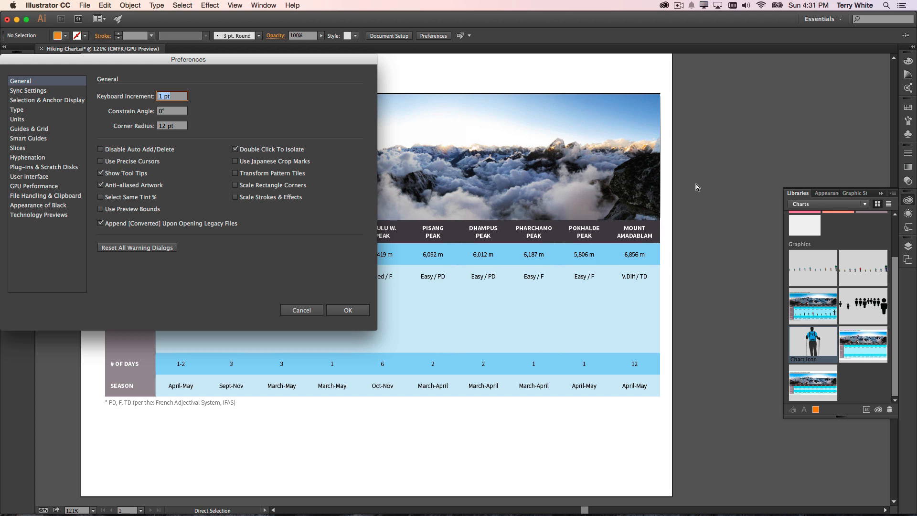
pyautogui.moveTo(229, 62); pyautogui.dragTo(417, 62)
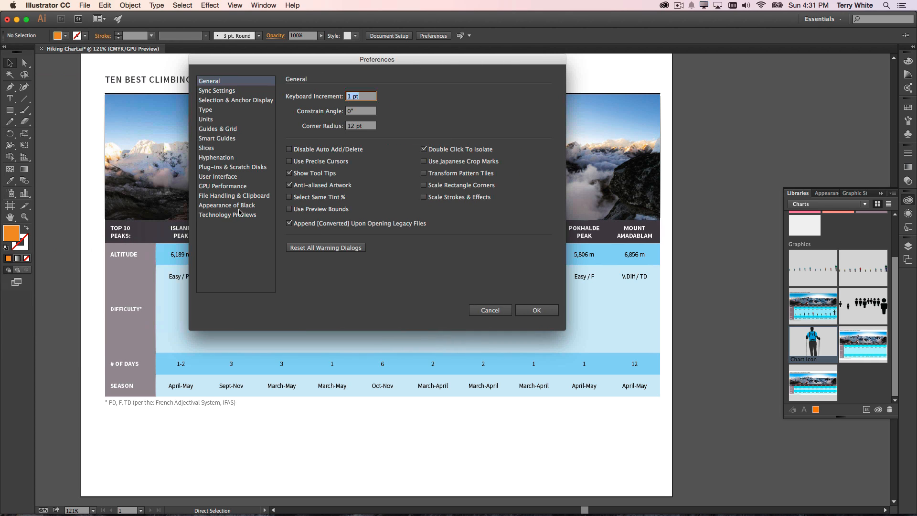
pyautogui.click(229, 215)
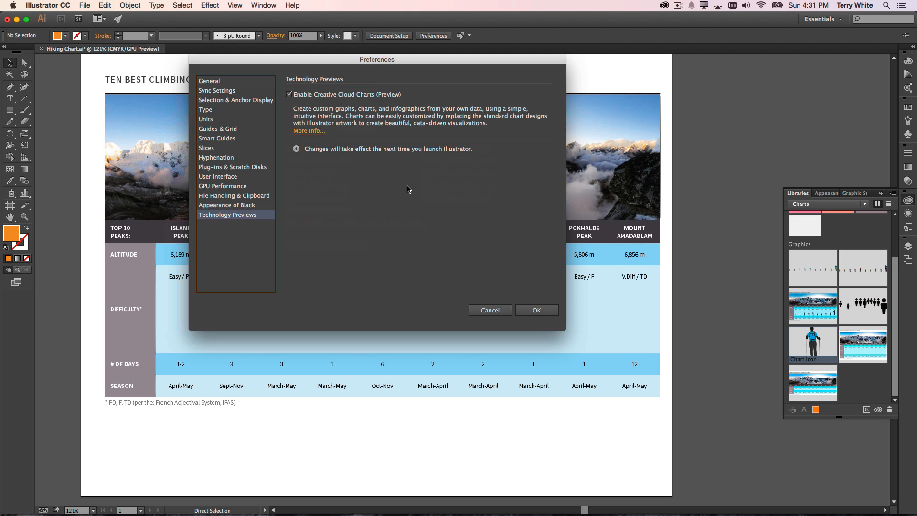
pyautogui.click(491, 312)
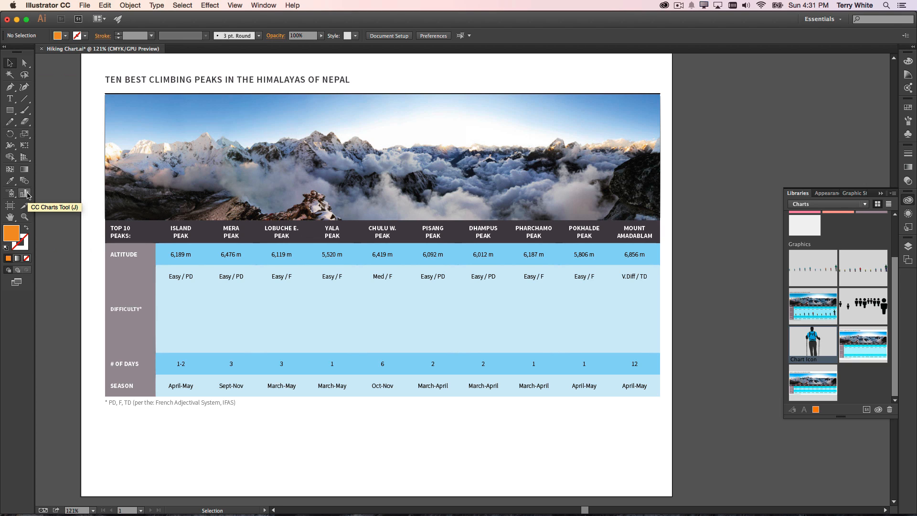
# Step: Draw a CC chart about 2 in wide and 1.64 in high in the empty area below the table's footnote
pyautogui.click(28, 192)
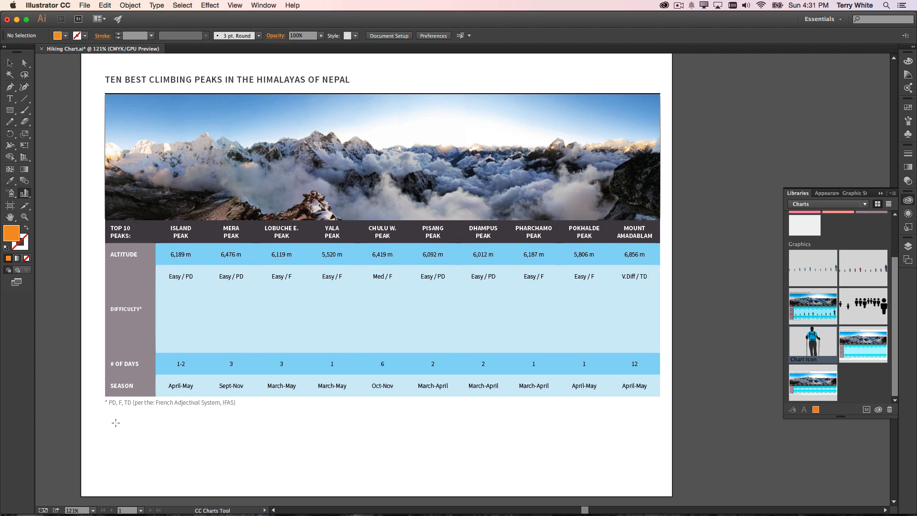
pyautogui.moveTo(106, 415); pyautogui.dragTo(236, 488)
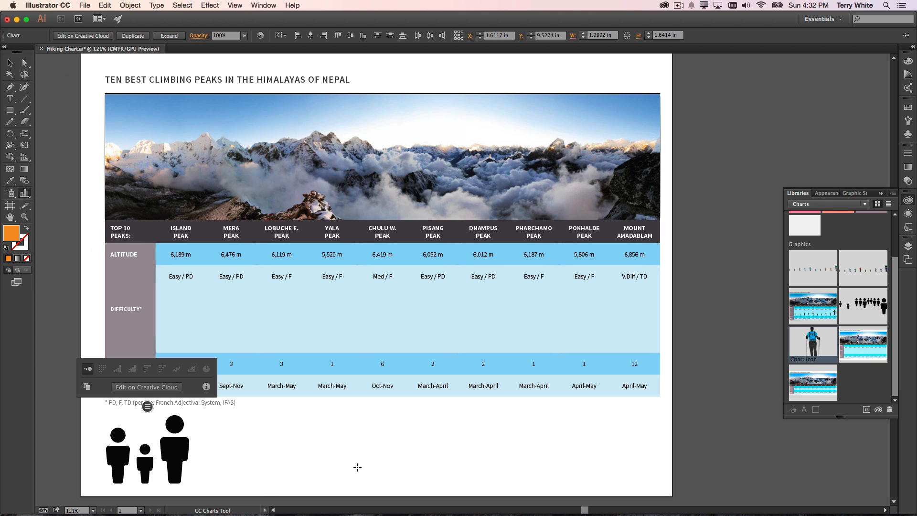
pyautogui.click(9, 63)
pyautogui.click(408, 457)
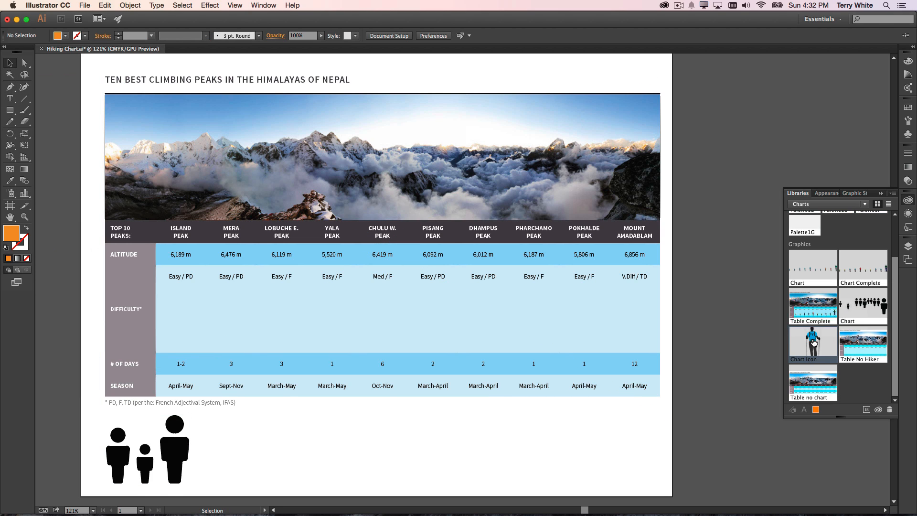
# Step: Replace the chart's figures with a placed copy of the library graphic Chart Icon and delete the leftover hiker artwork
pyautogui.rightClick(813, 342)
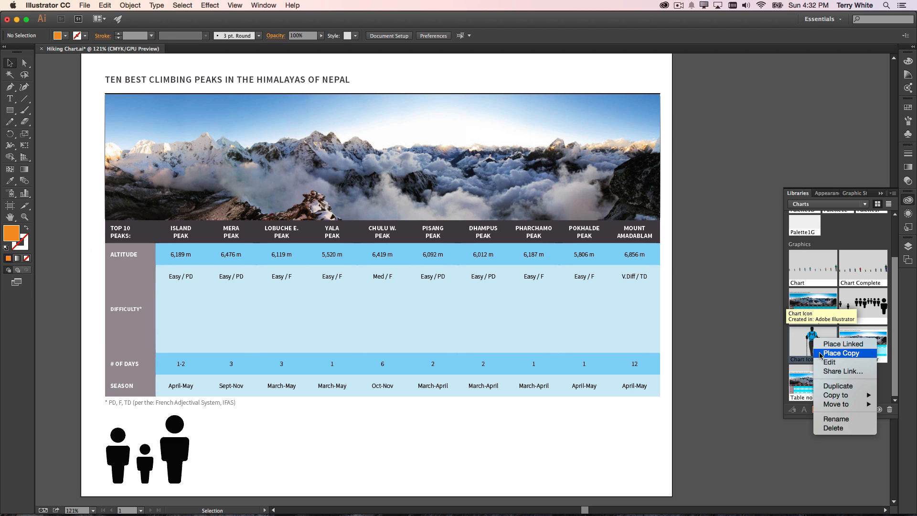
pyautogui.click(840, 352)
pyautogui.moveTo(803, 365); pyautogui.dragTo(409, 314)
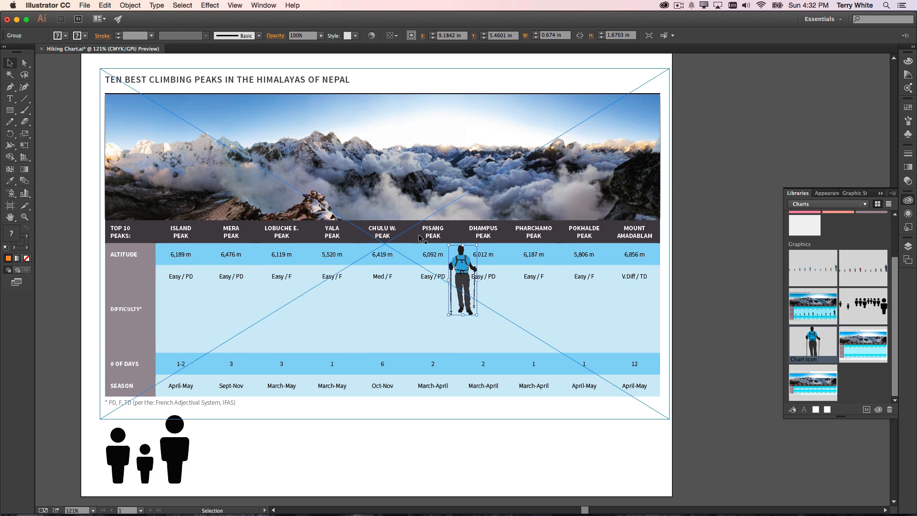
pyautogui.moveTo(461, 280); pyautogui.dragTo(176, 448)
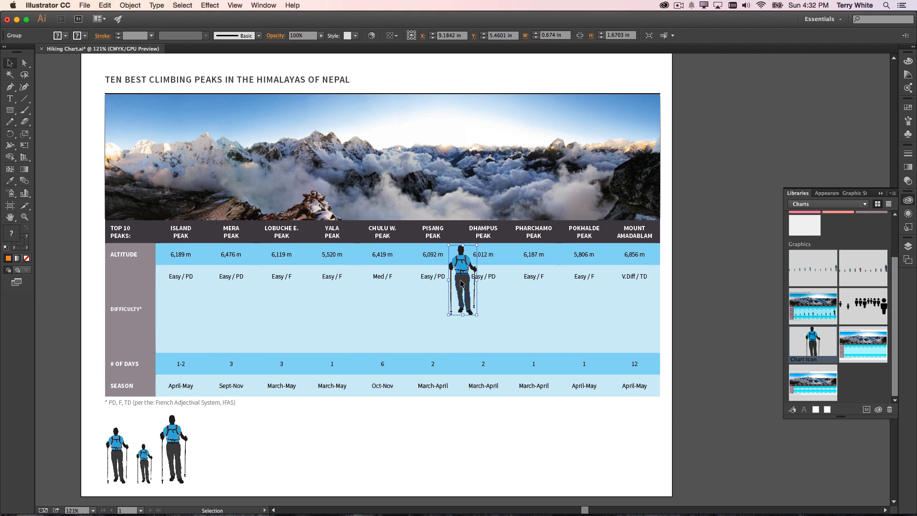
pyautogui.moveTo(461, 283); pyautogui.dragTo(546, 327)
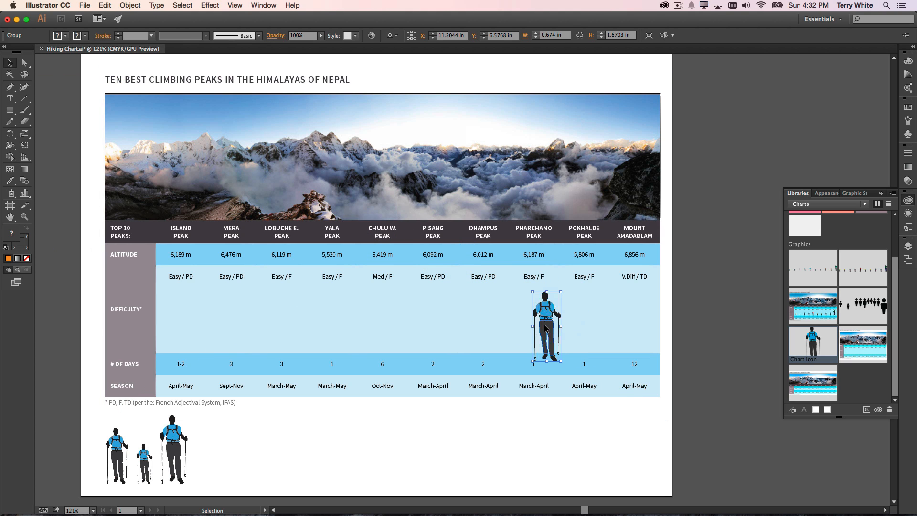
pyautogui.press('Delete')
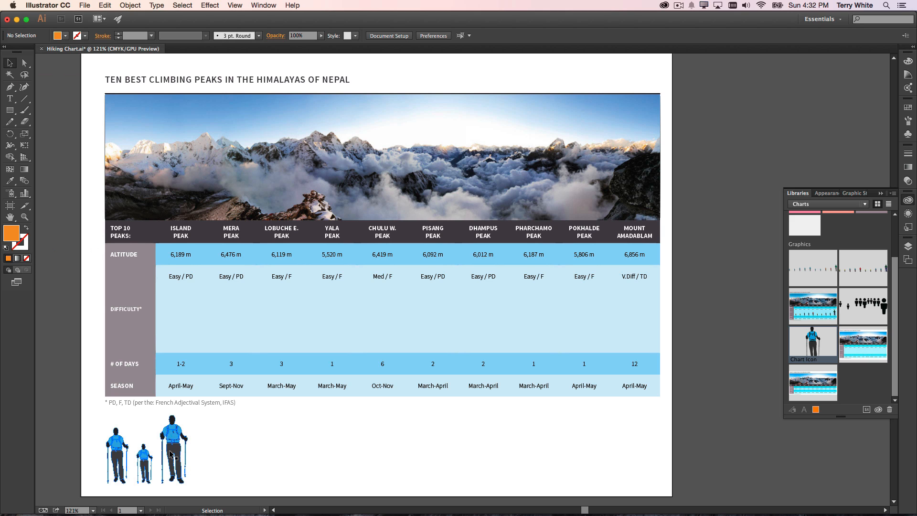
# Step: Move the hiker chart into the Difficulty row below Island Peak and Mera Peak and open it for editing on Creative Cloud
pyautogui.moveTo(170, 453); pyautogui.dragTo(227, 319)
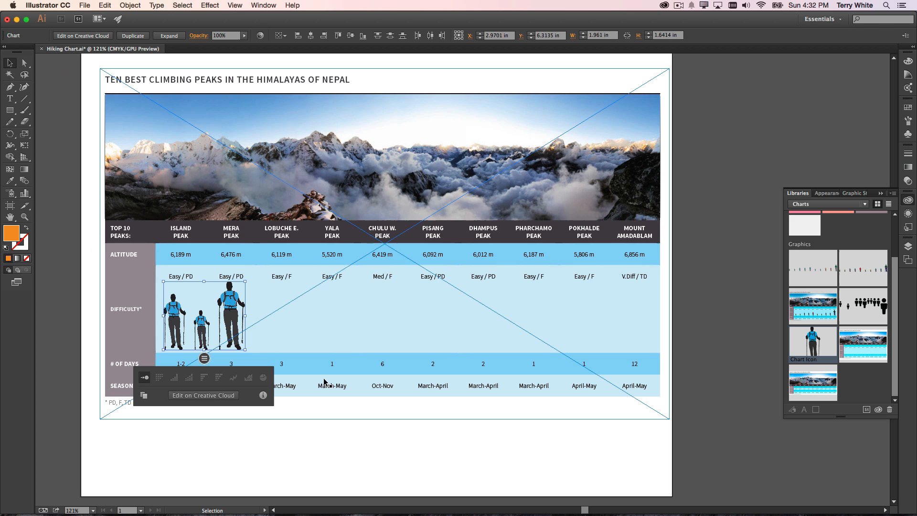
pyautogui.click(205, 358)
pyautogui.click(205, 358)
pyautogui.click(205, 359)
pyautogui.click(205, 358)
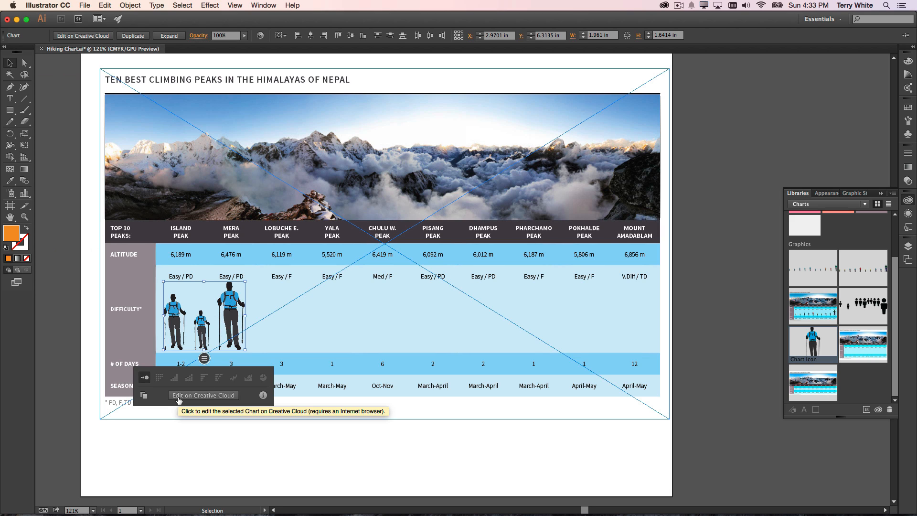
pyautogui.click(214, 395)
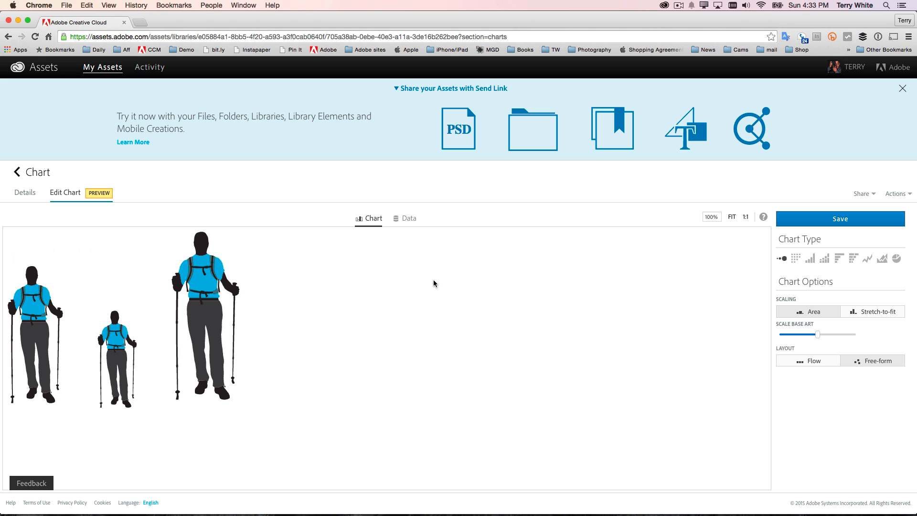
# Step: Import ClimbData.xlsx as the chart's data
pyautogui.click(406, 220)
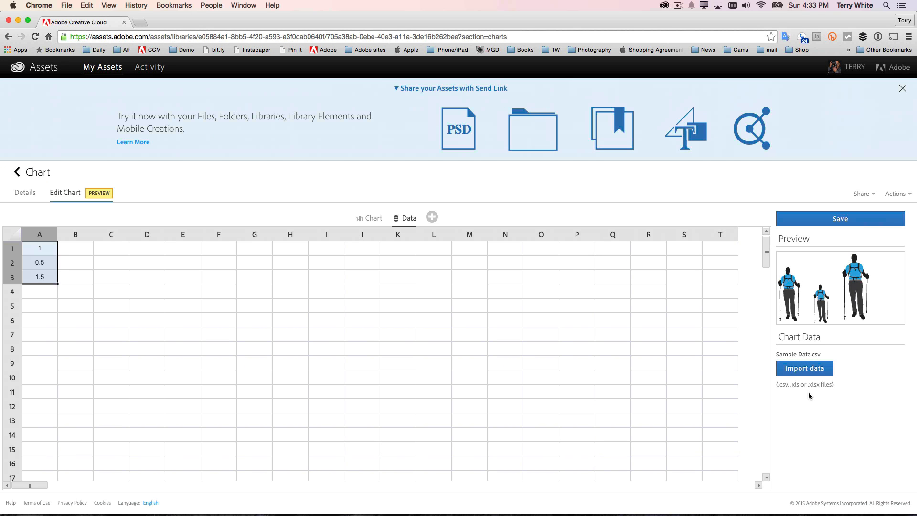
pyautogui.click(793, 370)
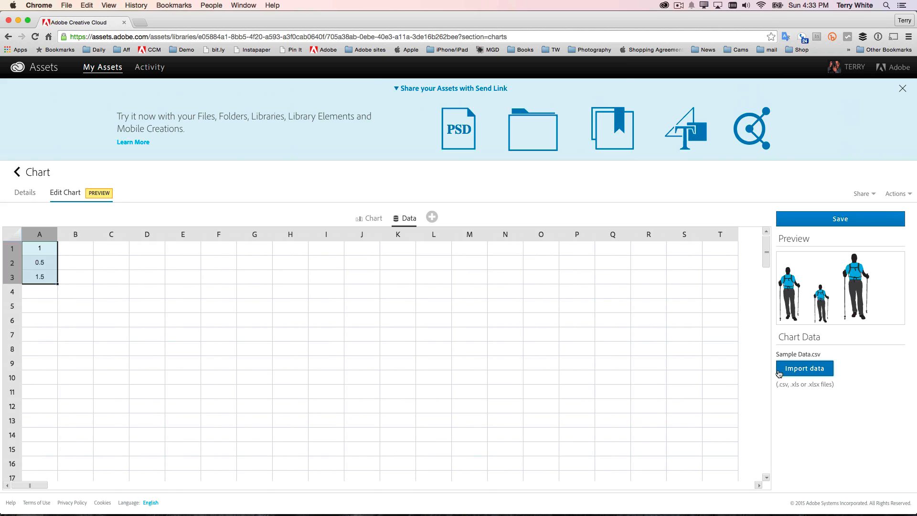
pyautogui.click(417, 94)
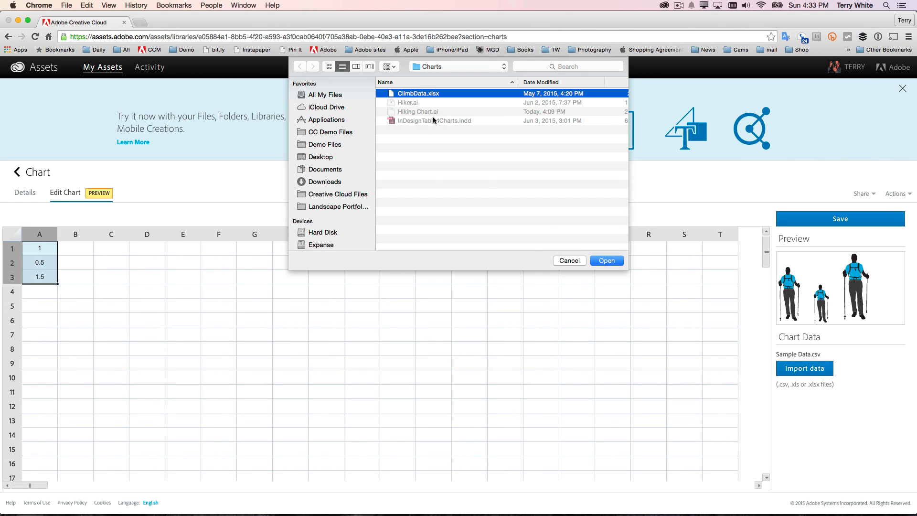
pyautogui.click(601, 264)
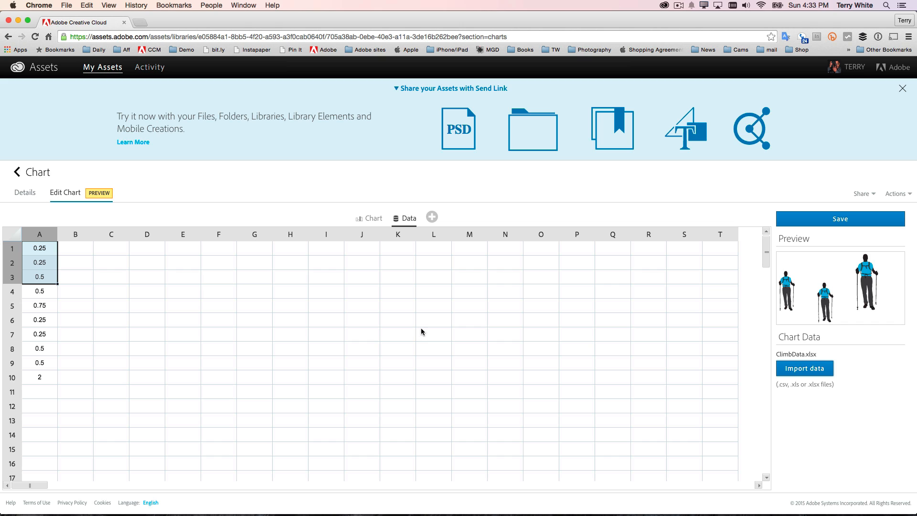
# Step: Apply the data in cells A1 to A10 to the chart and save it to the library
pyautogui.keyDown('shift'); pyautogui.click(44, 381); pyautogui.keyUp('shift')
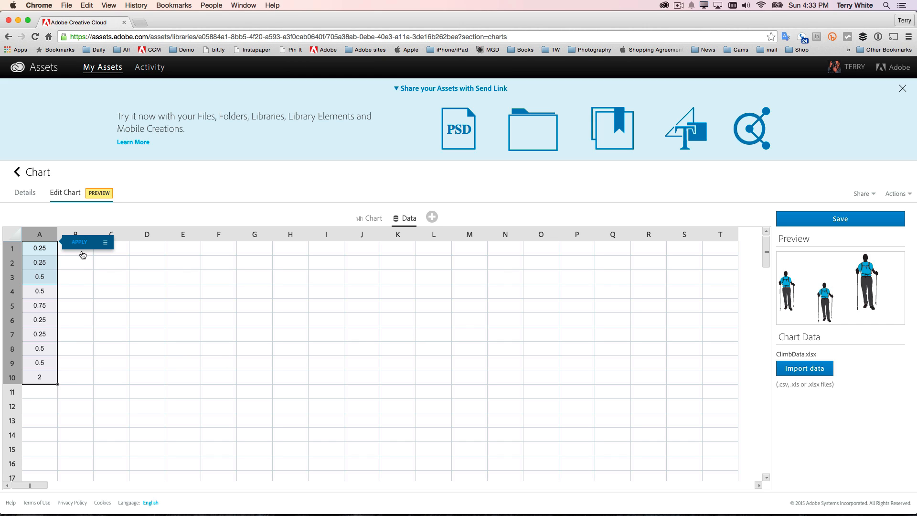
pyautogui.click(80, 246)
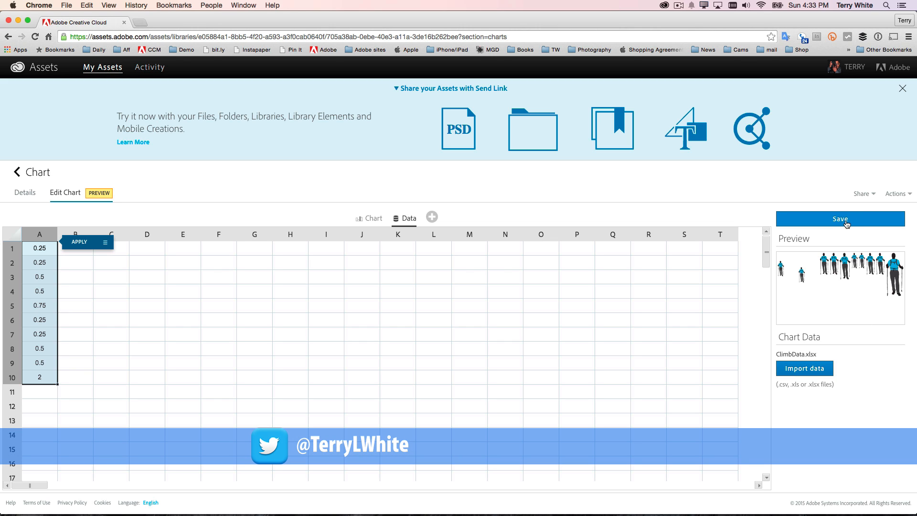
pyautogui.click(807, 224)
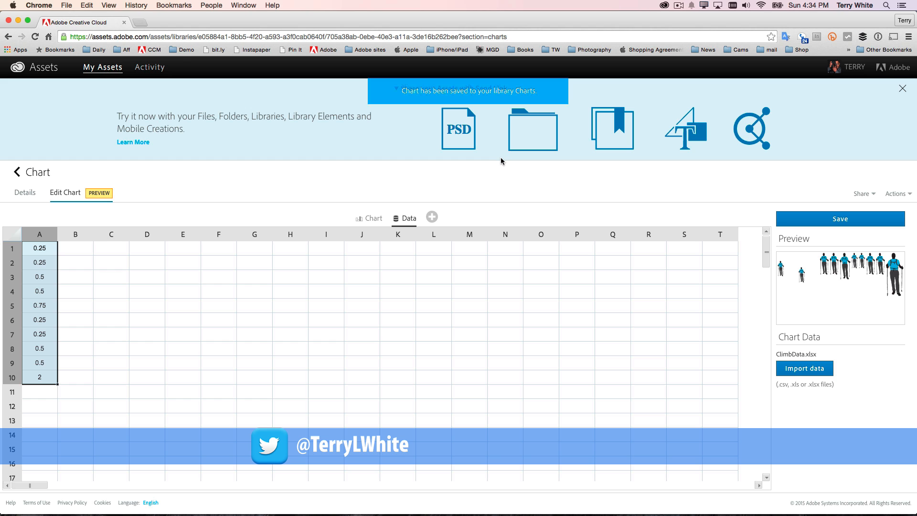
# Step: Switch back to Illustrator, shift the updated chart fully inside the Difficulty row and bottom-align its hikers
pyautogui.press('super+Tab')
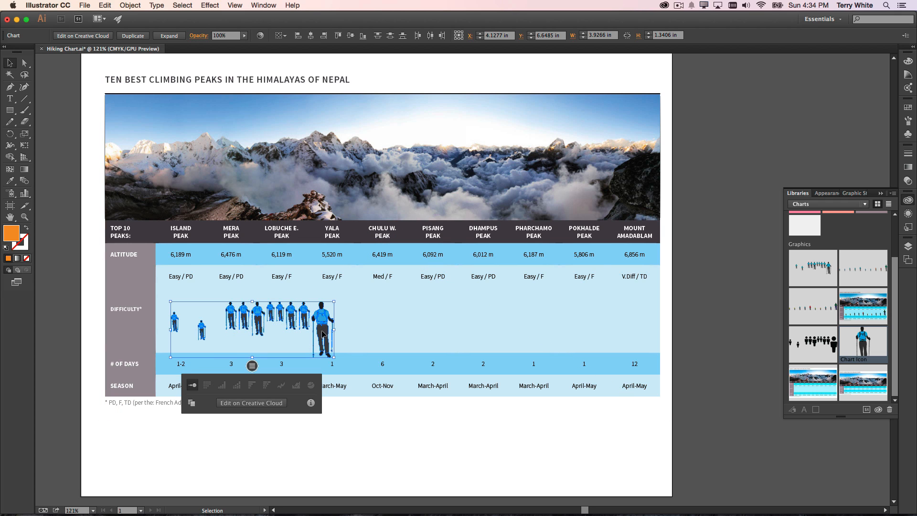
pyautogui.moveTo(322, 333); pyautogui.dragTo(326, 330)
pyautogui.moveTo(330, 328); pyautogui.dragTo(331, 329)
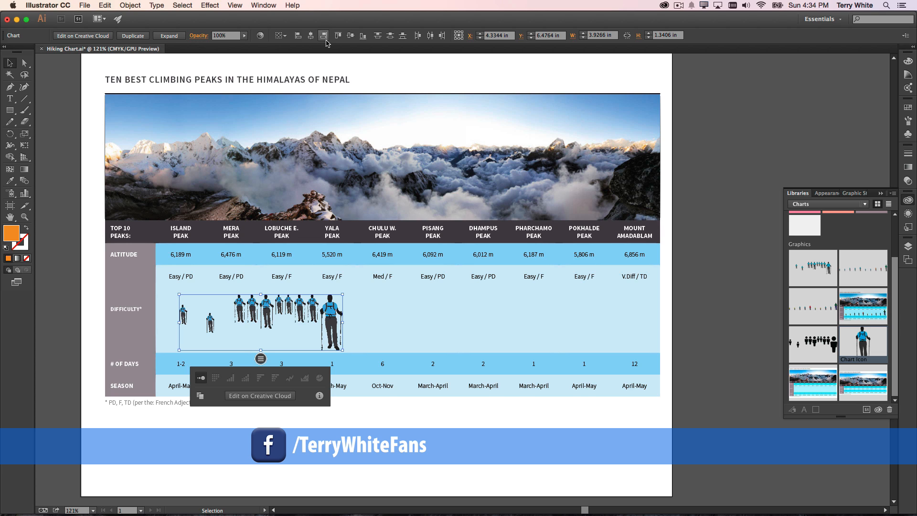
pyautogui.click(362, 36)
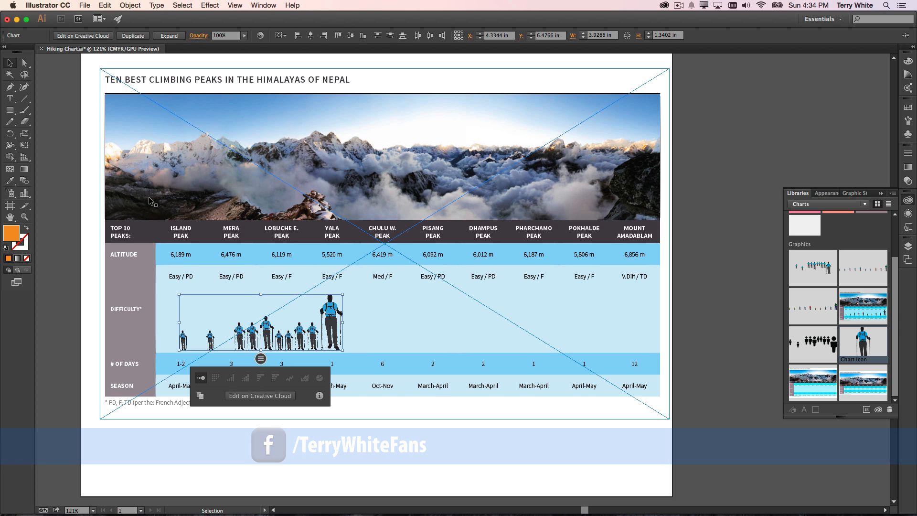
# Step: Move only the largest hiker of the chart into the Mount Amadablam column, keeping it in the Difficulty row
pyautogui.click(24, 62)
pyautogui.click(329, 324)
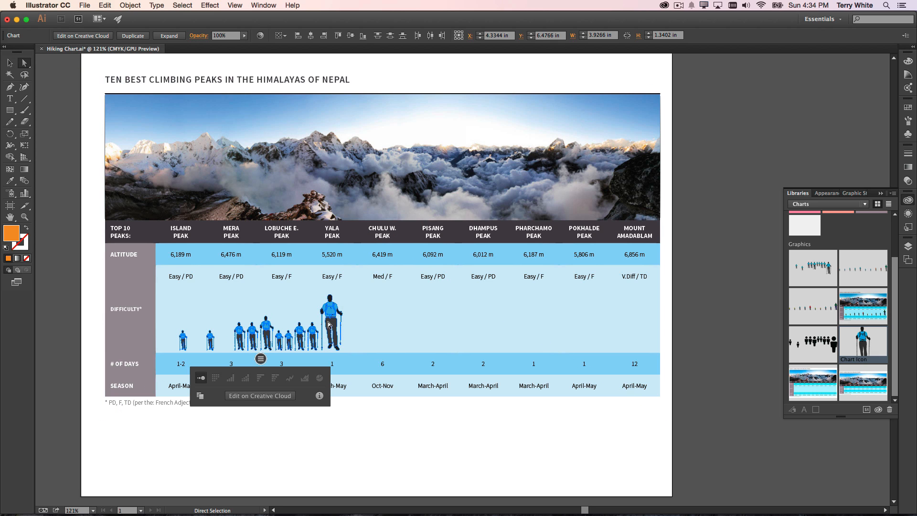
pyautogui.moveTo(330, 324); pyautogui.dragTo(637, 329)
pyautogui.click(372, 461)
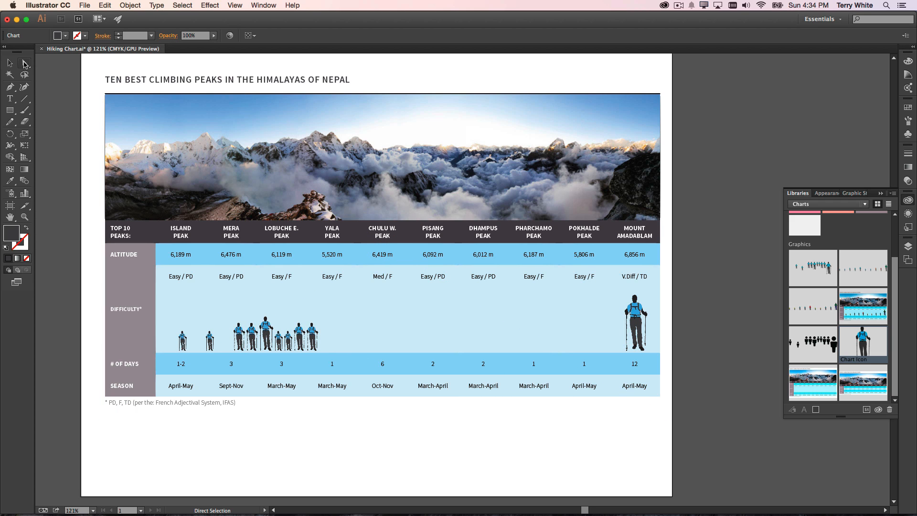
# Step: Distribute the chart's ten hikers evenly by their horizontal centers so each stands in its own peak column
pyautogui.click(11, 64)
pyautogui.click(327, 349)
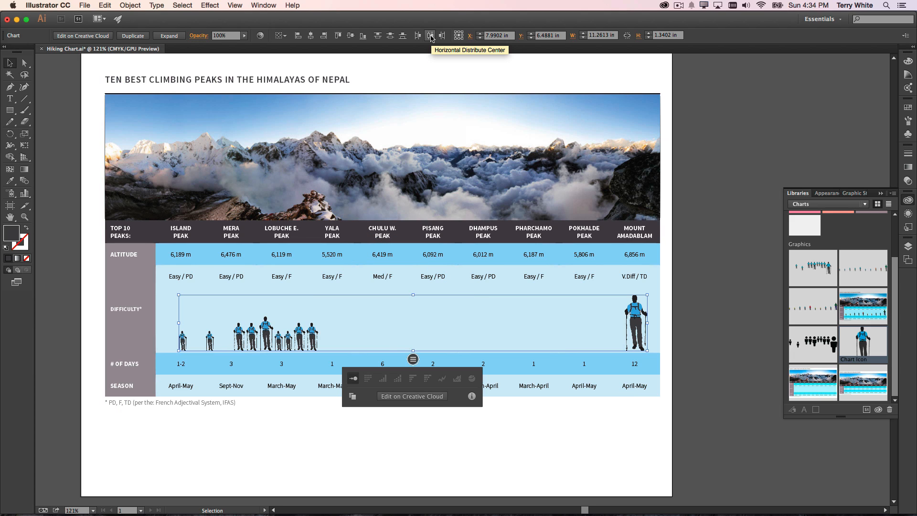
pyautogui.click(430, 36)
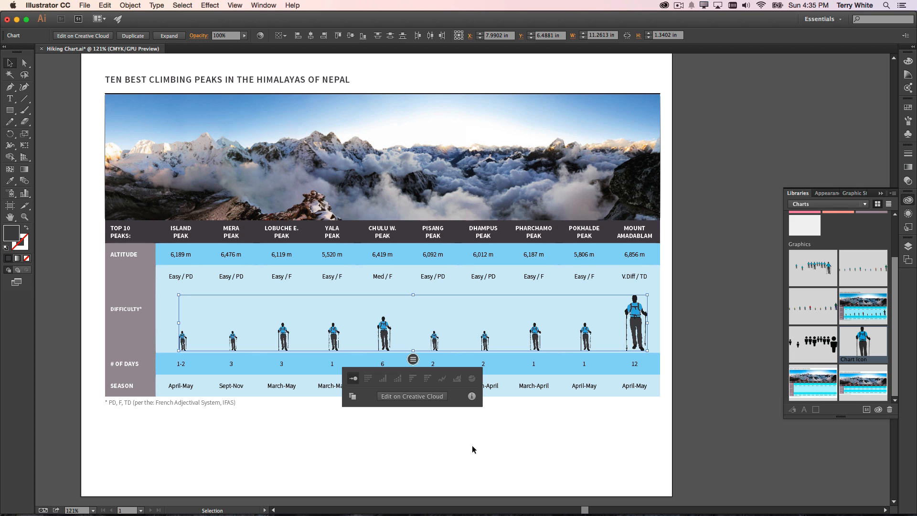
# Step: Recolor the Mount Amadablam hiker's shirt red and the Pokhalde Peak hiker's shirt magenta using swatches
pyautogui.click(22, 65)
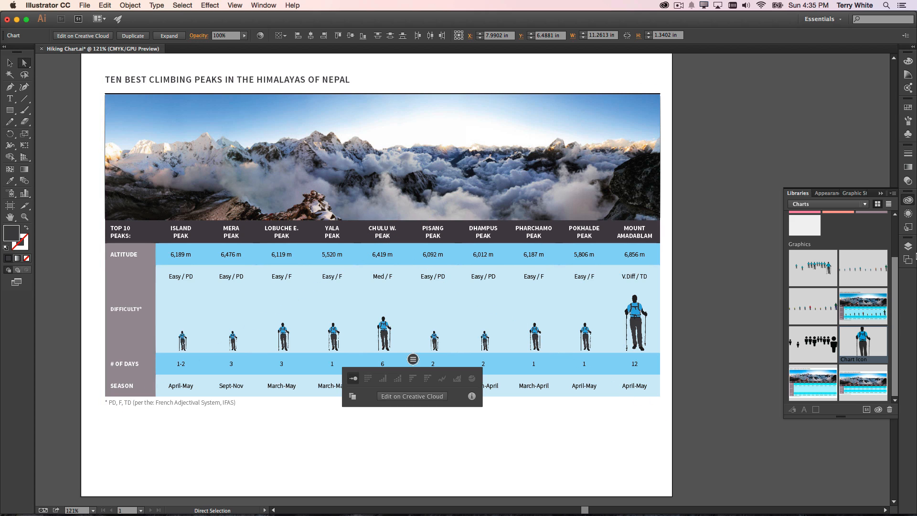
pyautogui.click(908, 107)
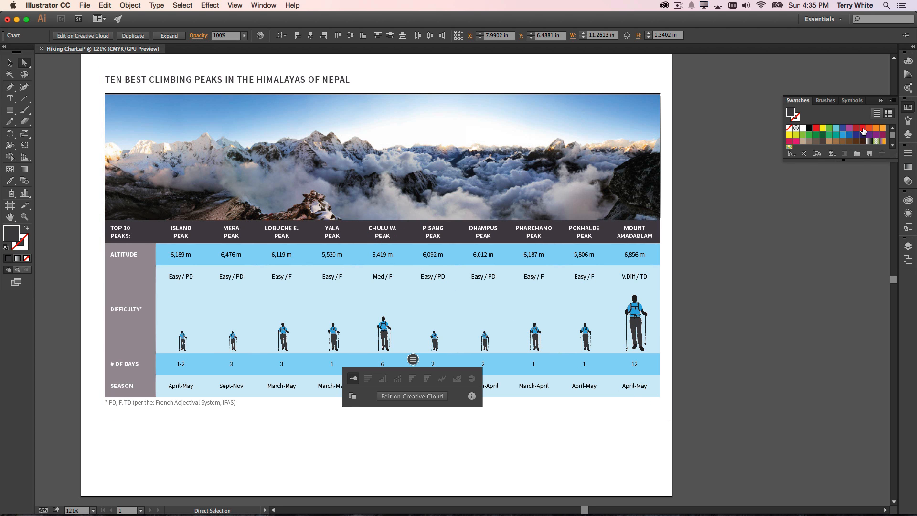
pyautogui.click(693, 324)
pyautogui.click(635, 310)
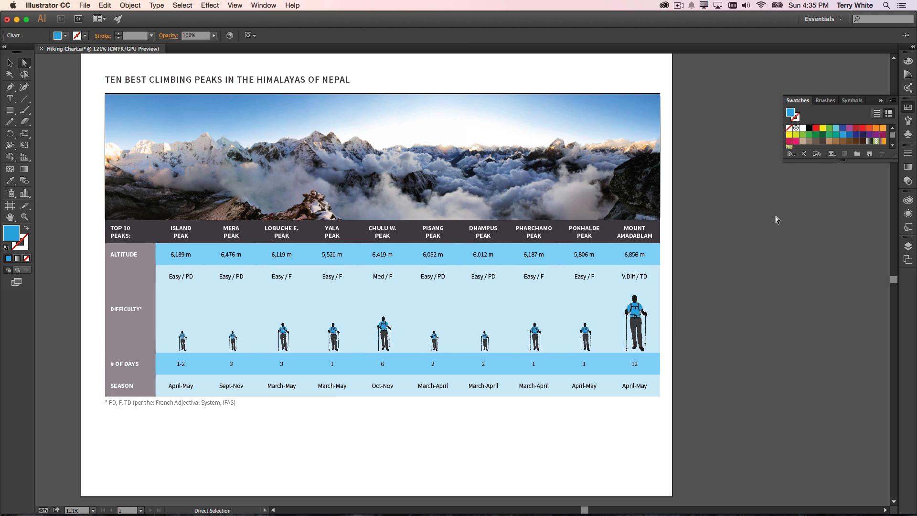
pyautogui.click(815, 128)
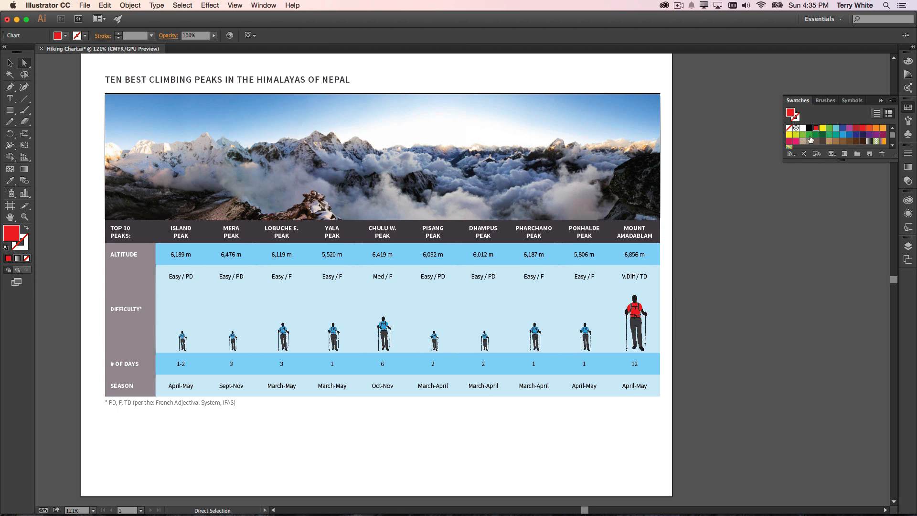
pyautogui.click(587, 333)
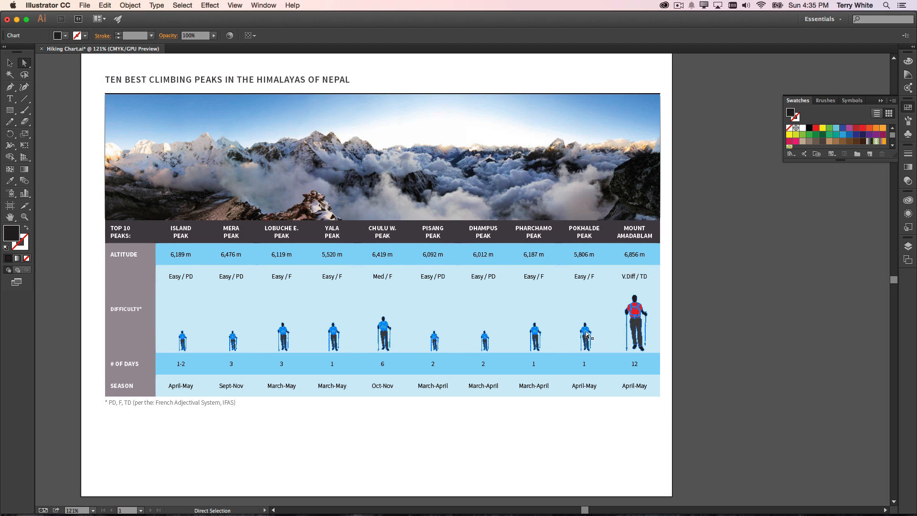
pyautogui.click(849, 128)
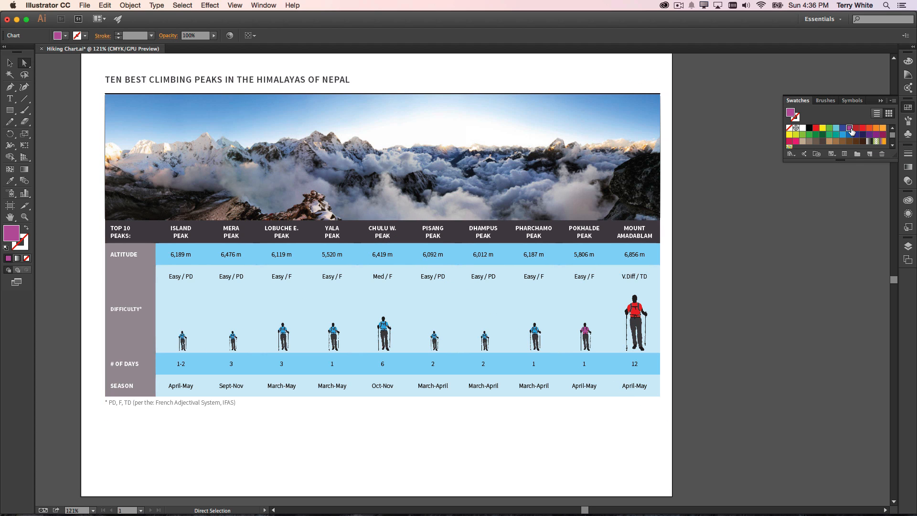
# Step: Recolor the Pharchamo Peak hiker's shirt orange using a swatch, leaving nothing selected
pyautogui.click(537, 333)
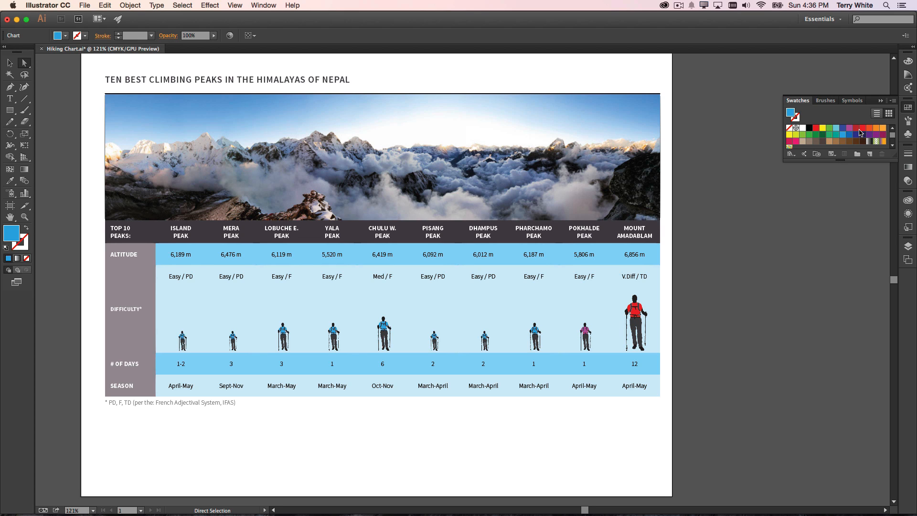
pyautogui.click(875, 127)
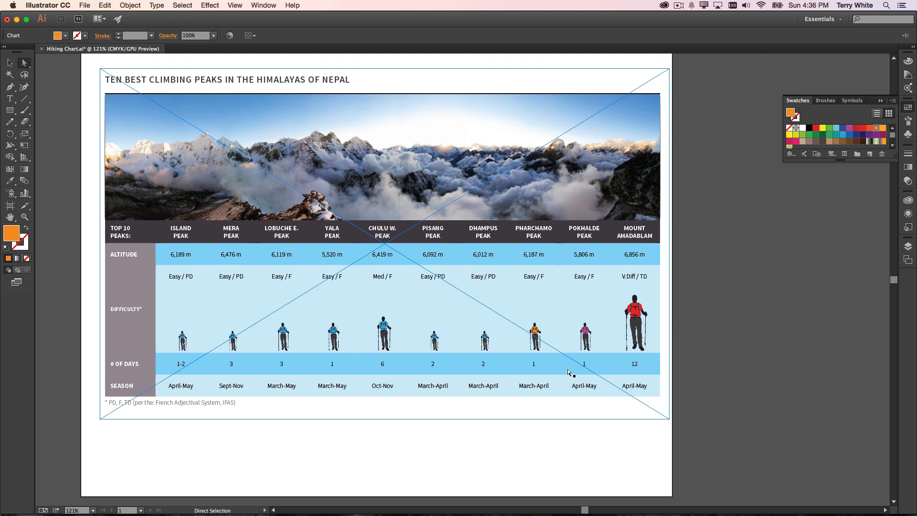
pyautogui.click(725, 337)
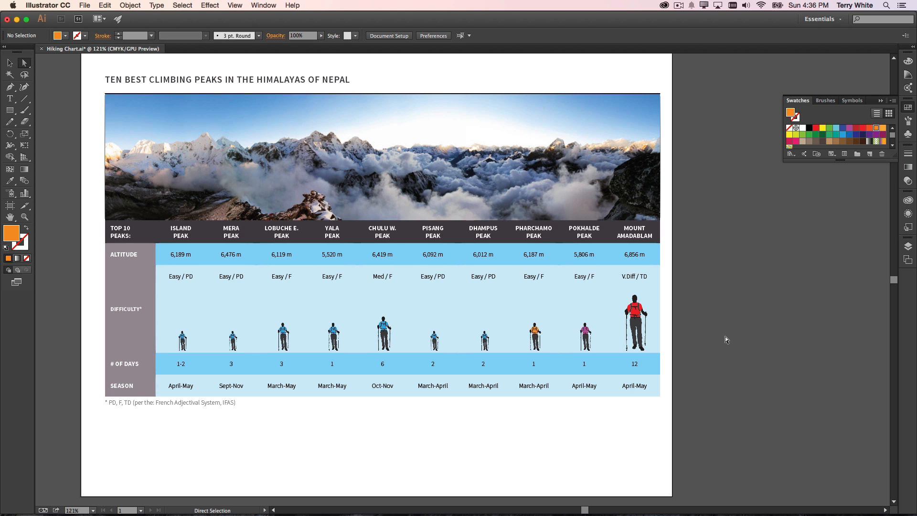
# Step: Select the whole hiker chart, open it for editing on Creative Cloud and show its data sheet
pyautogui.click(6, 63)
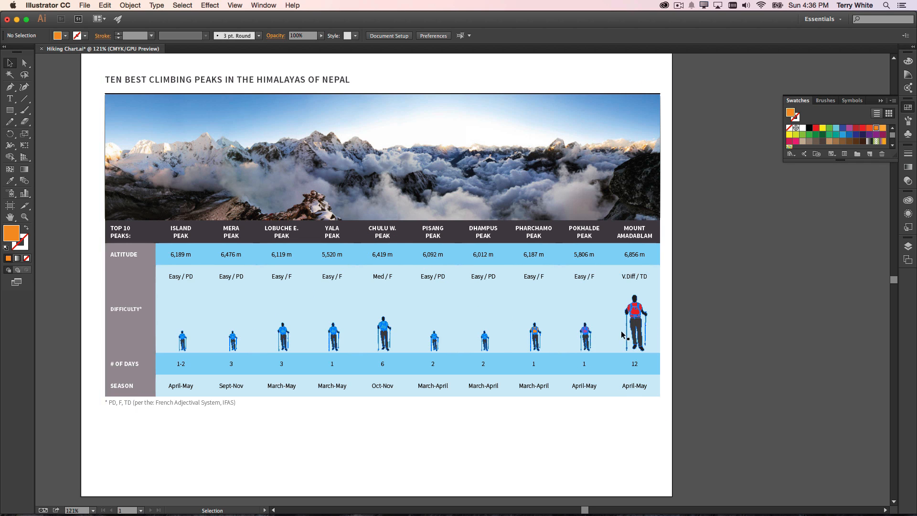
pyautogui.click(384, 334)
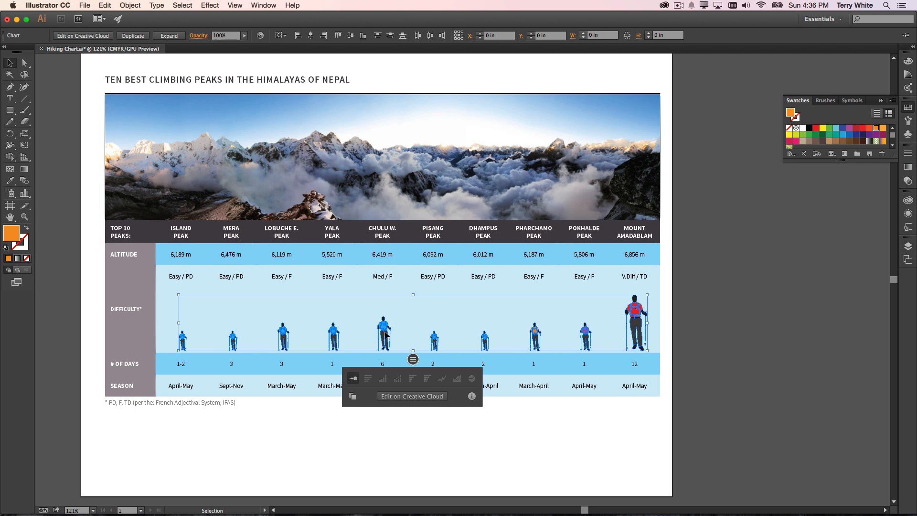
pyautogui.click(421, 400)
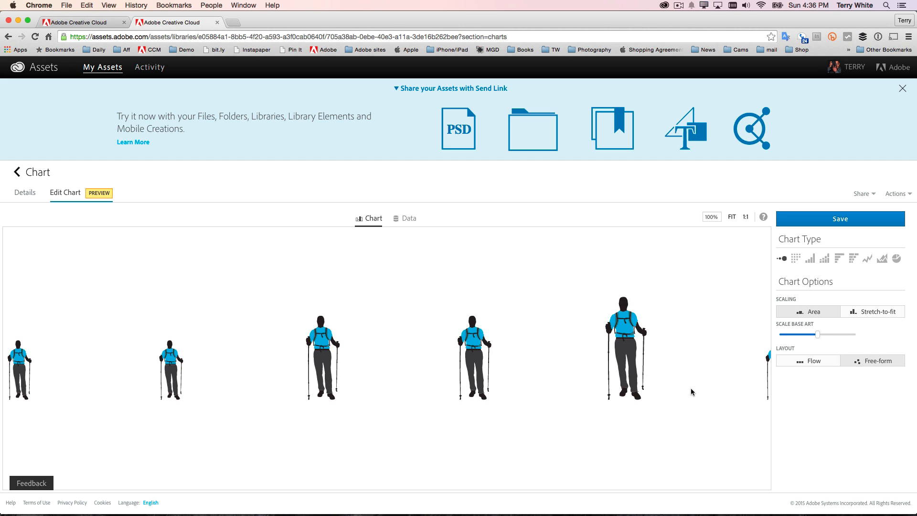
pyautogui.click(409, 218)
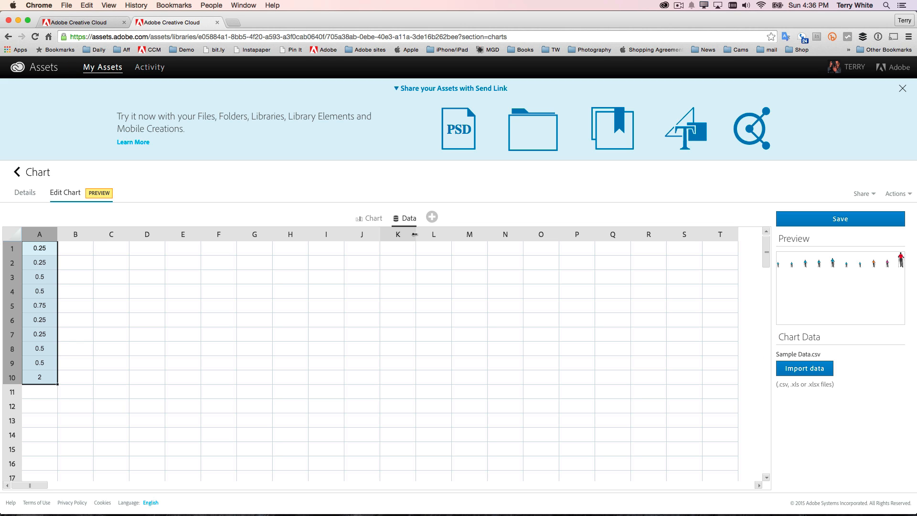
# Step: Set cell A4 of the chart data, the Yala Peak value, to 4 and save the chart
pyautogui.click(43, 293)
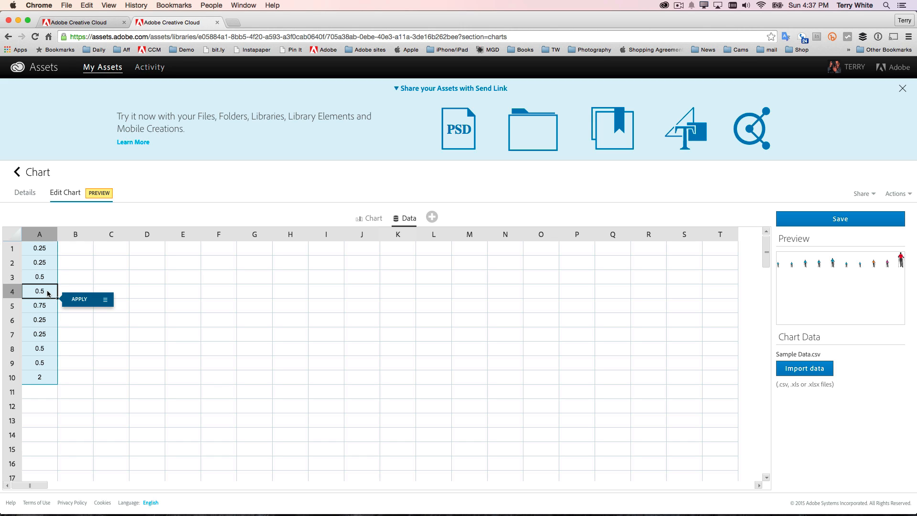
pyautogui.doubleClick(47, 293)
pyautogui.moveTo(47, 291); pyautogui.dragTo(28, 290)
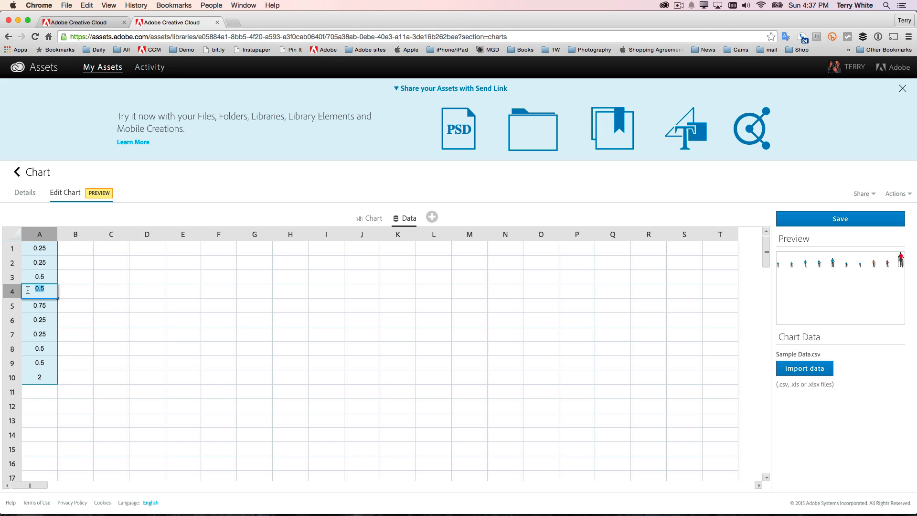
pyautogui.write('4')
pyautogui.click(38, 308)
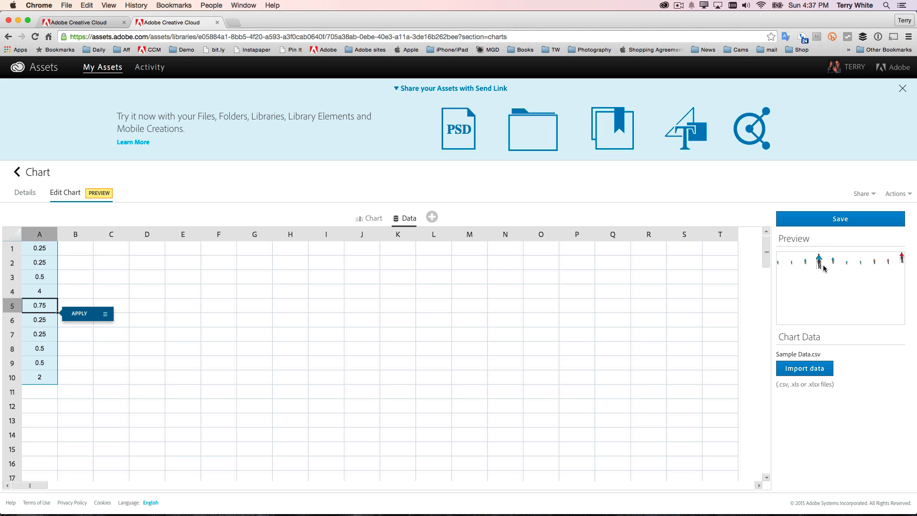
pyautogui.click(832, 221)
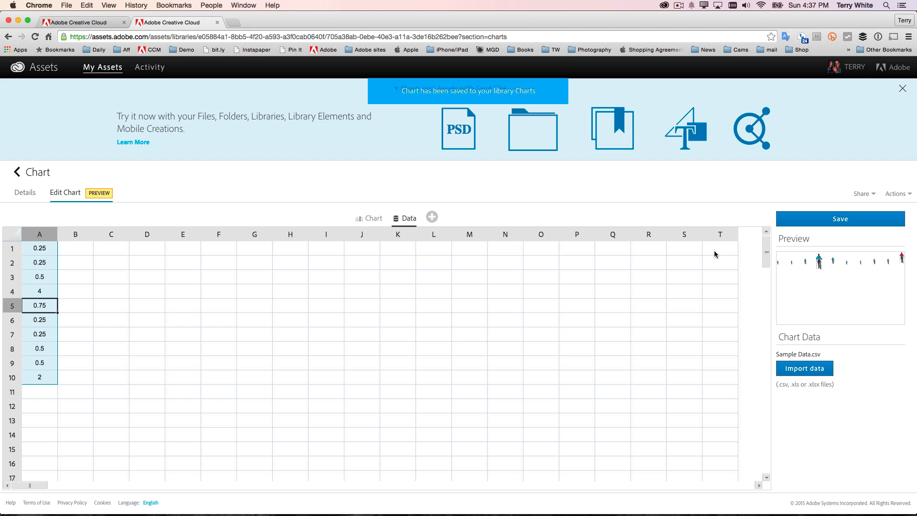
# Step: Switch back to Illustrator, bottom-align the updated chart's hikers and deselect the chart
pyautogui.press('super+Tab')
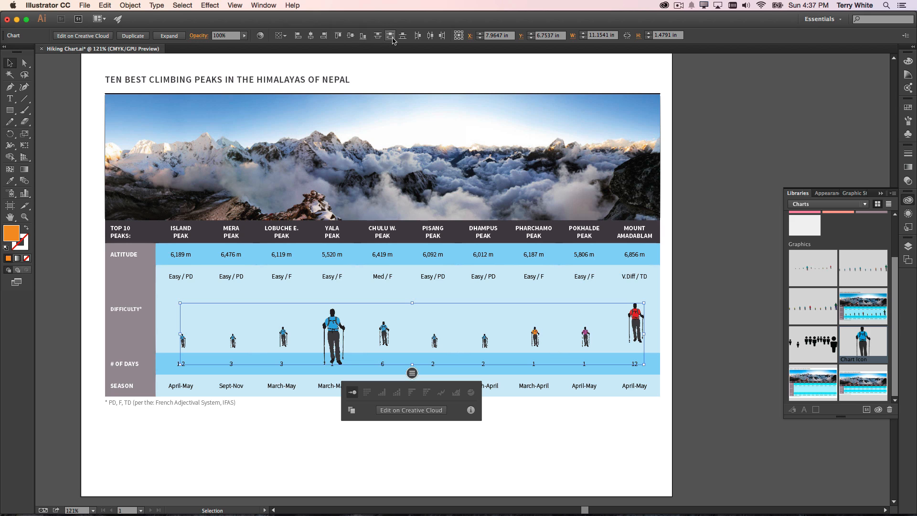
pyautogui.click(363, 37)
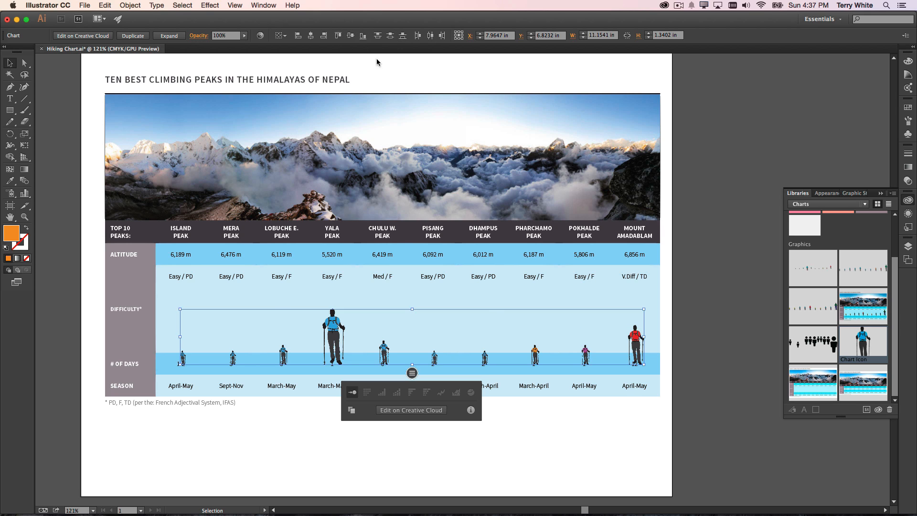
pyautogui.click(724, 300)
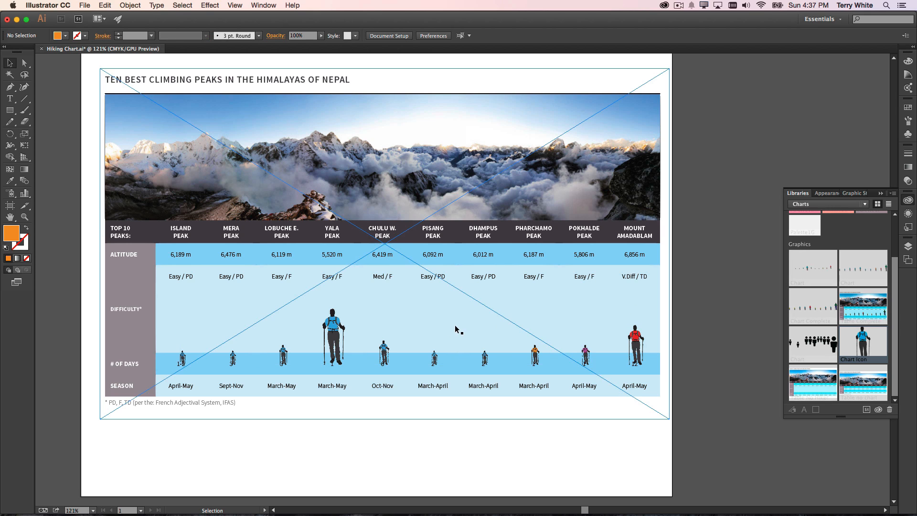
# Step: Move the chart up so all hikers stand inside the Difficulty row, and stretch it upward to about 1.67 in tall
pyautogui.click(337, 338)
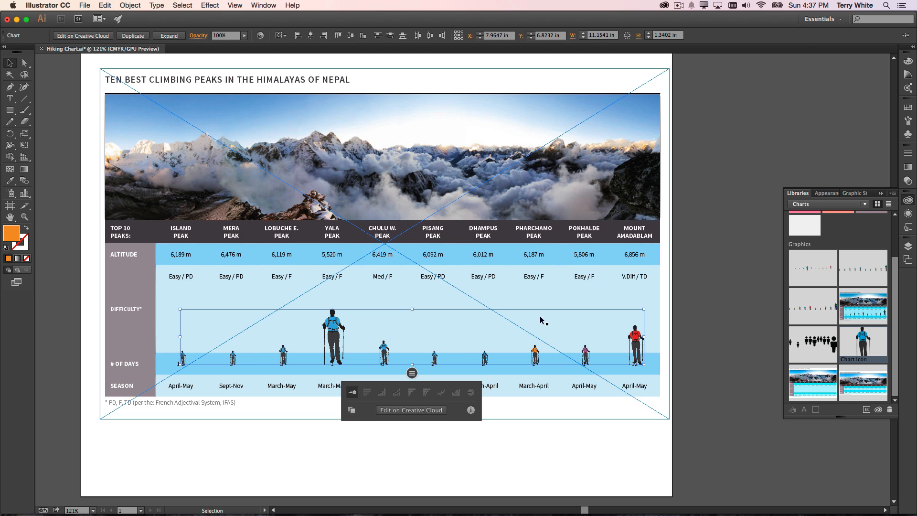
pyautogui.moveTo(635, 355); pyautogui.dragTo(633, 335)
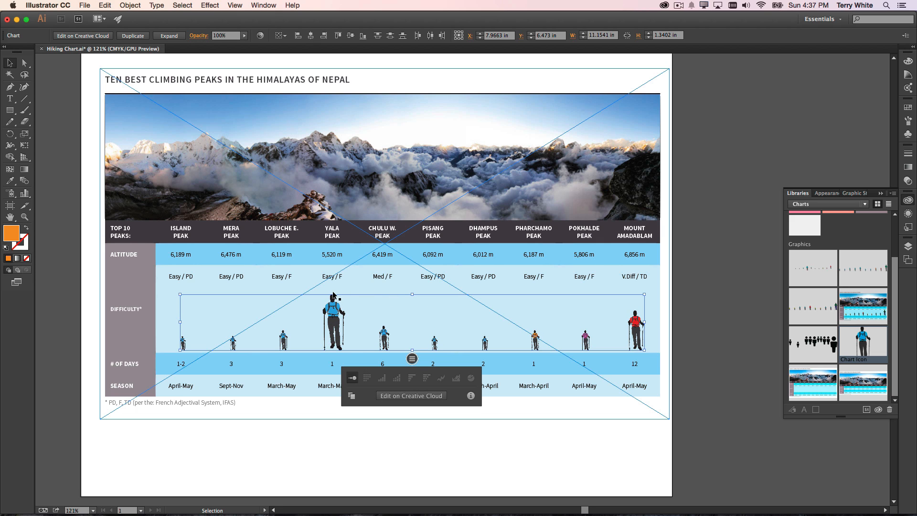
pyautogui.moveTo(412, 294); pyautogui.dragTo(411, 280)
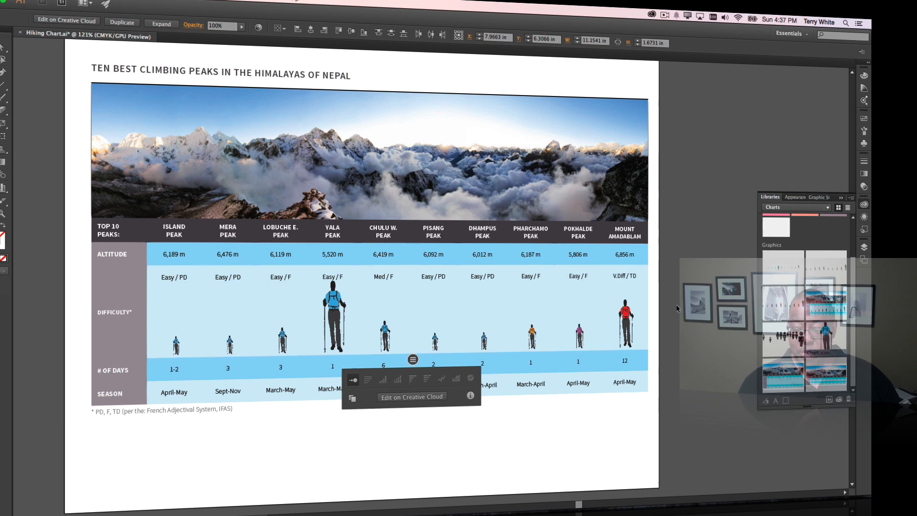
pyautogui.click(675, 316)
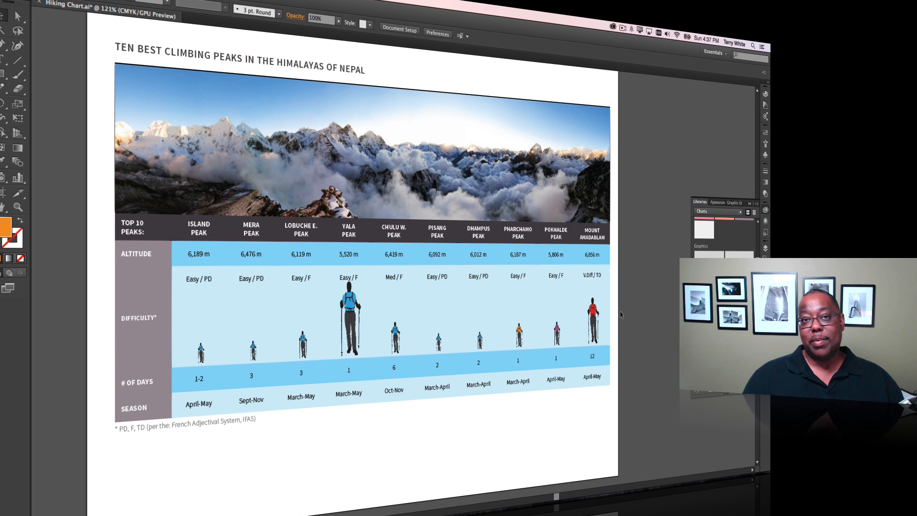